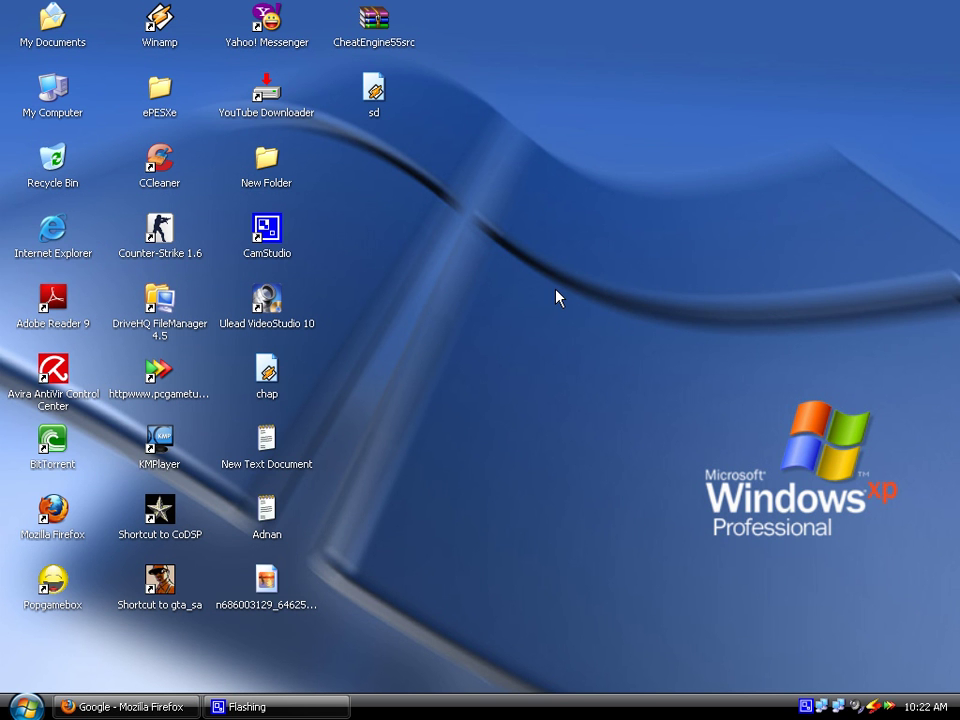
# Launch the Registry Editor by running regedit from the Start menu's Run dialog
pyautogui.click(30, 708)
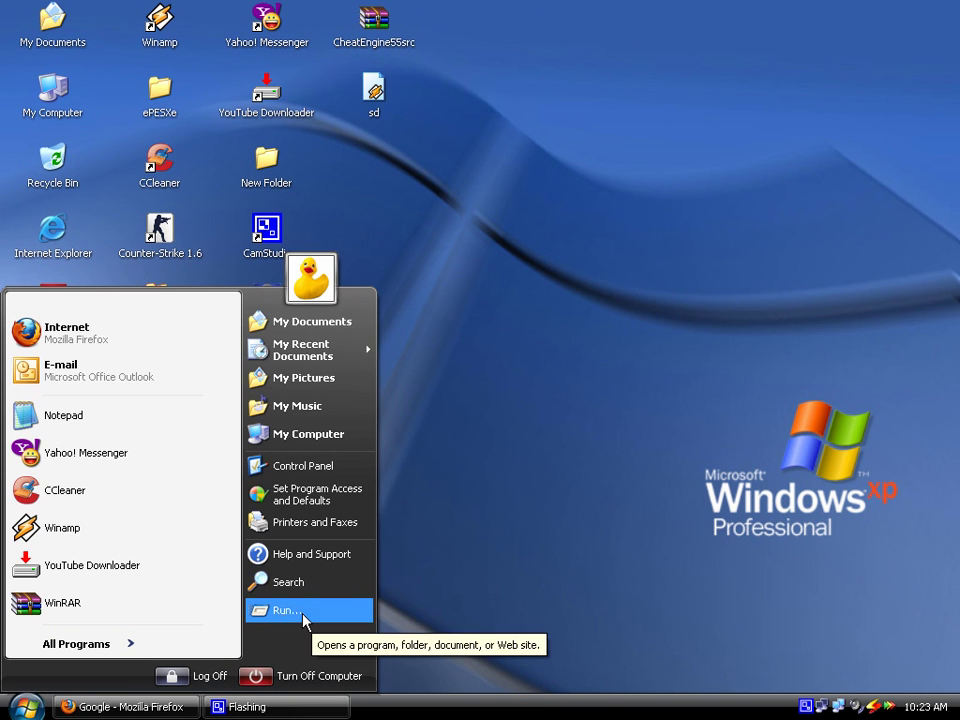
pyautogui.click(305, 620)
pyautogui.moveTo(146, 529); pyautogui.dragTo(571, 331)
pyautogui.press('BackSpace')
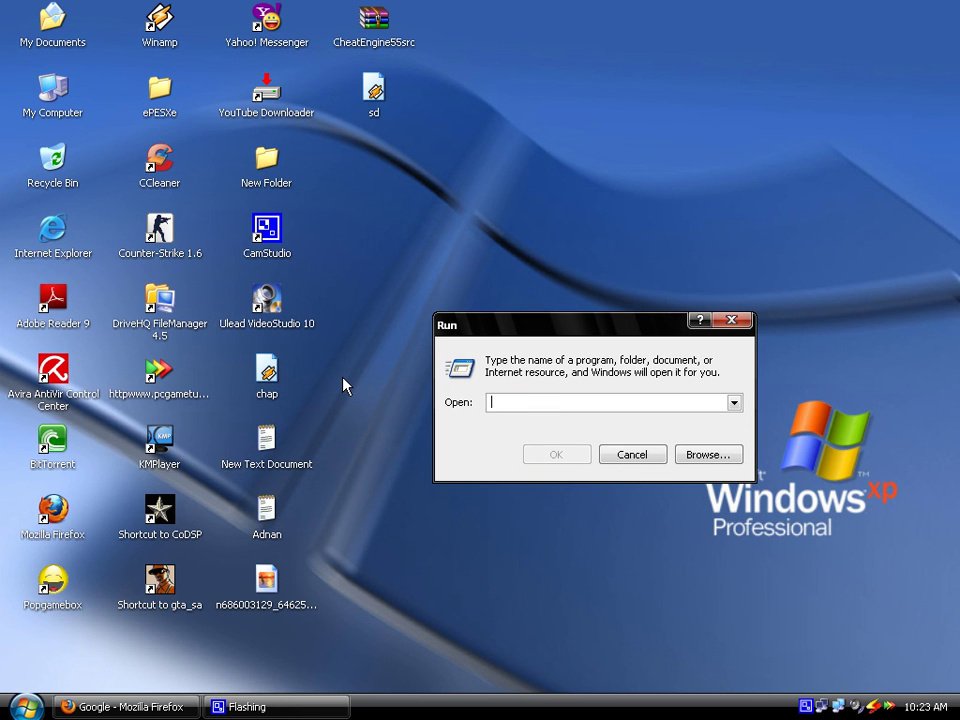
pyautogui.write('re')
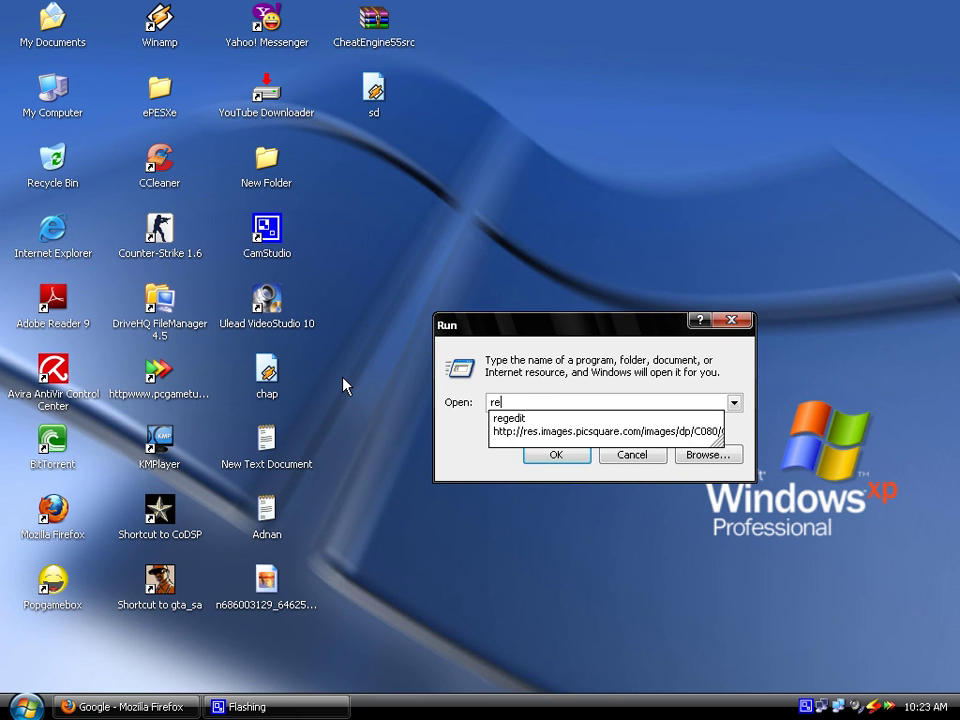
pyautogui.write('gedit')
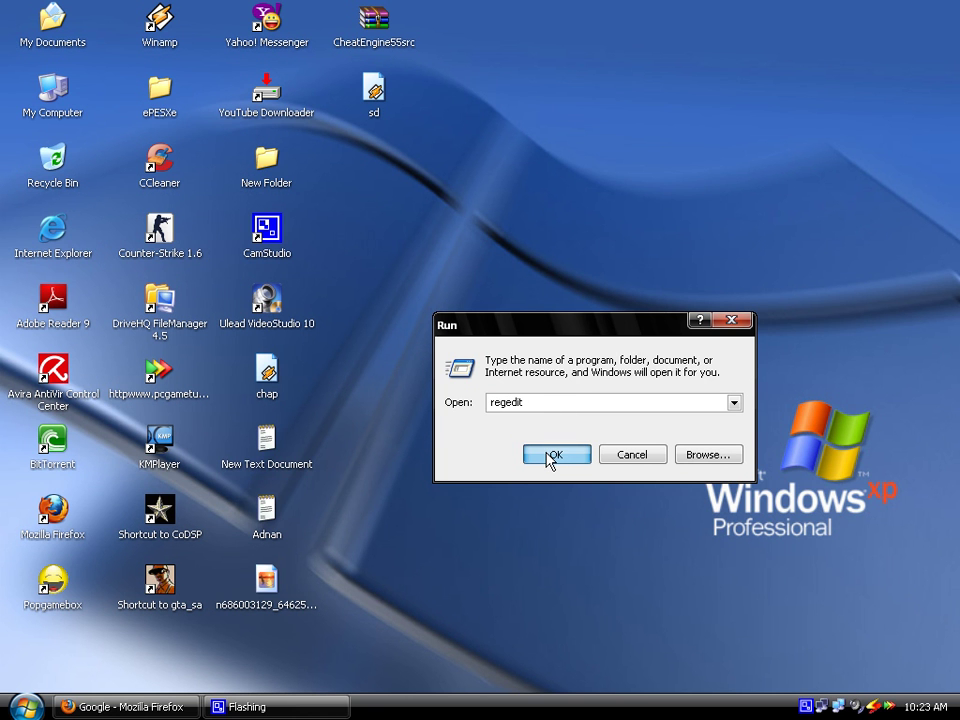
pyautogui.click(553, 455)
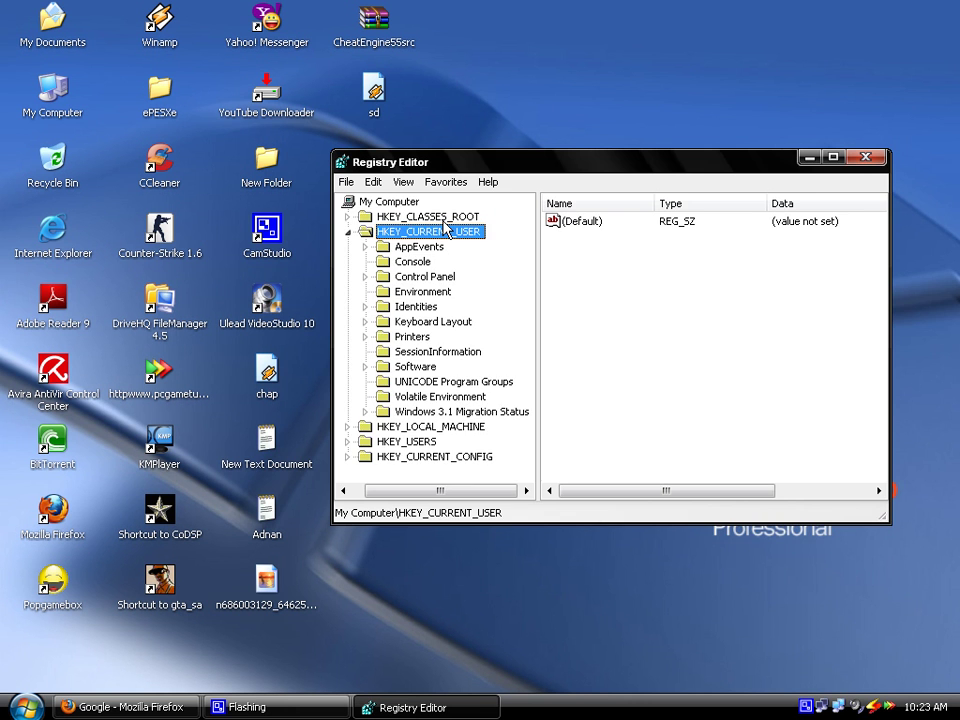
# Expand HKEY_CURRENT_USER and its Software key in the registry tree
pyautogui.doubleClick(443, 229)
pyautogui.moveTo(480, 165); pyautogui.dragTo(579, 187)
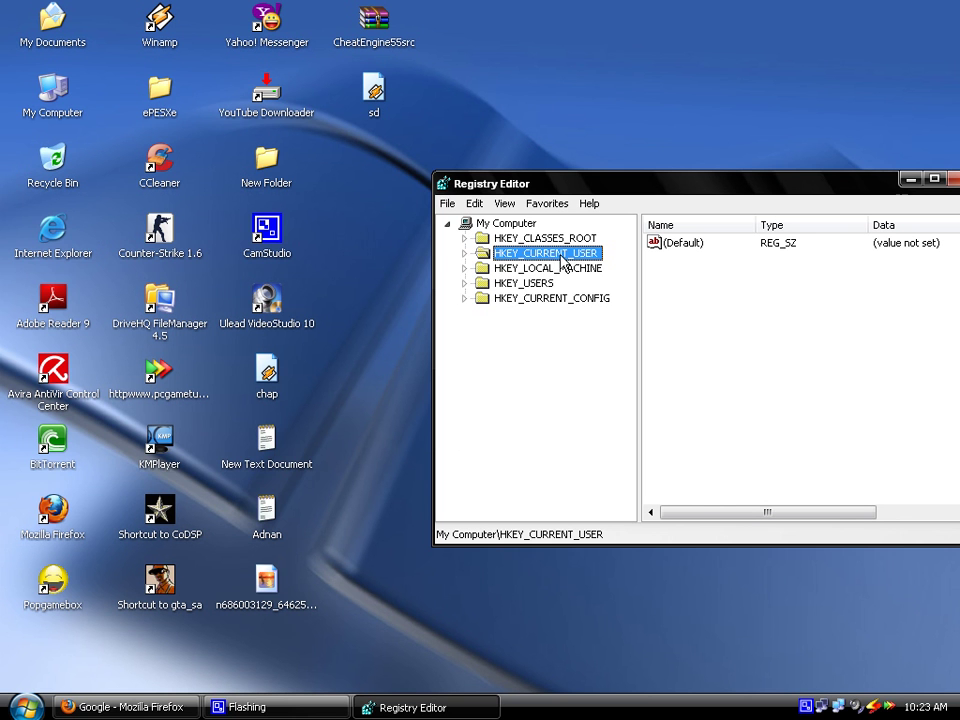
pyautogui.doubleClick(494, 258)
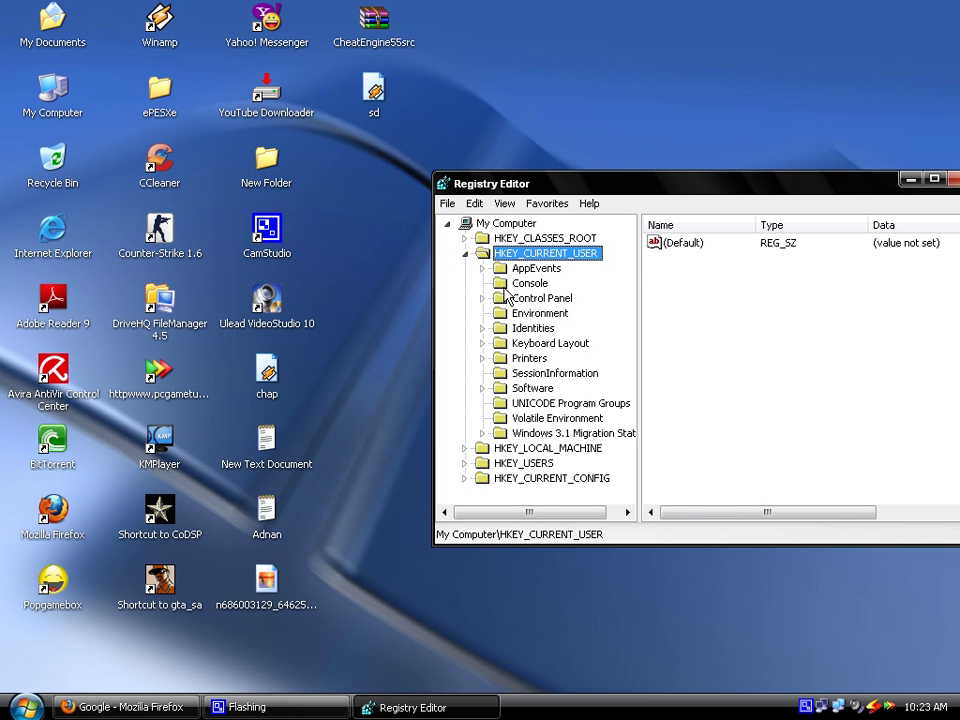
pyautogui.click(540, 388)
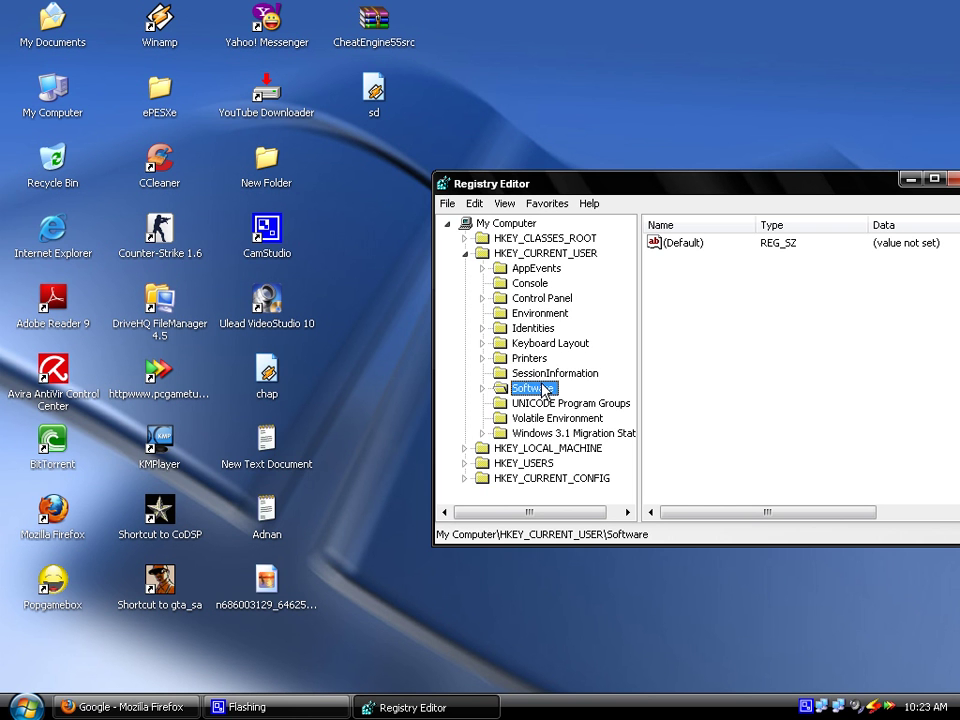
pyautogui.doubleClick(505, 395)
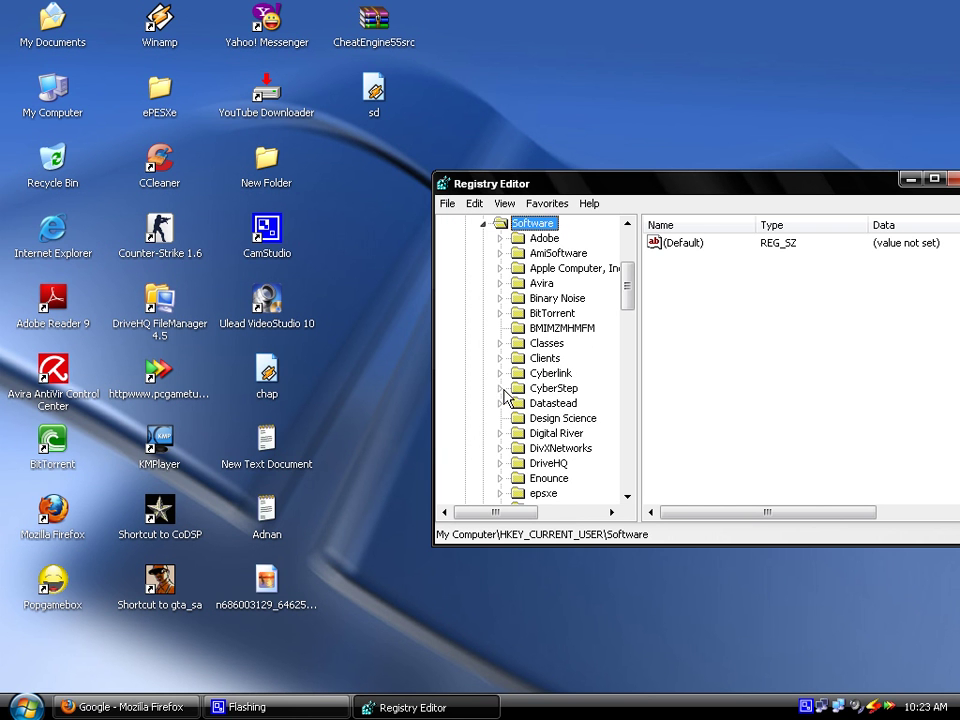
pyautogui.moveTo(630, 282); pyautogui.dragTo(626, 455)
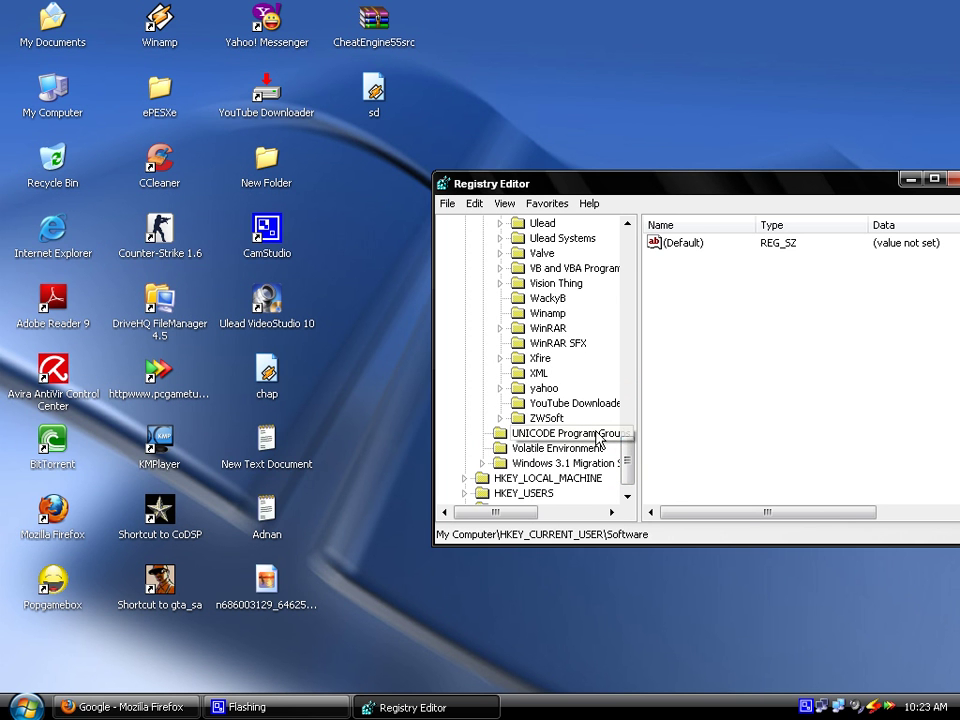
# Expand yahoo and pager under Software, then select the Test key
pyautogui.click(545, 389)
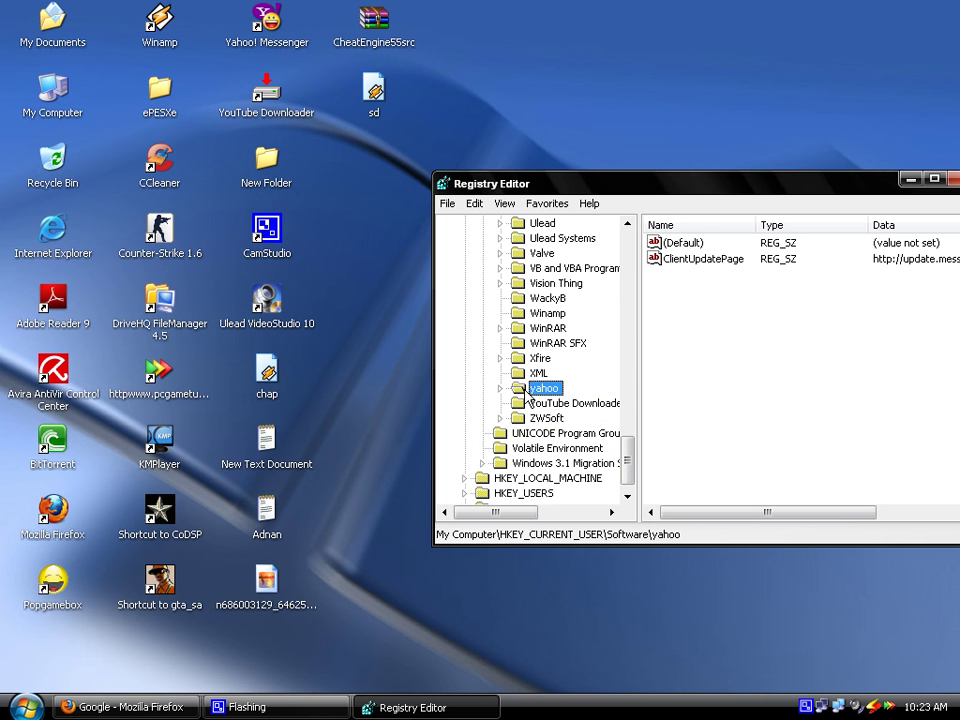
pyautogui.doubleClick(524, 391)
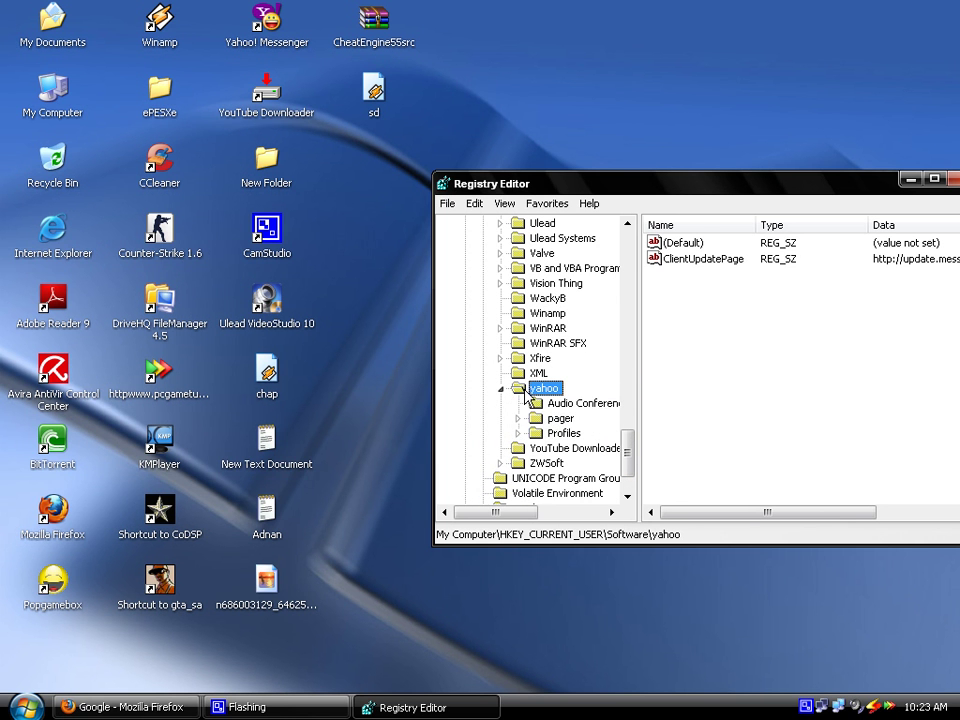
pyautogui.click(552, 421)
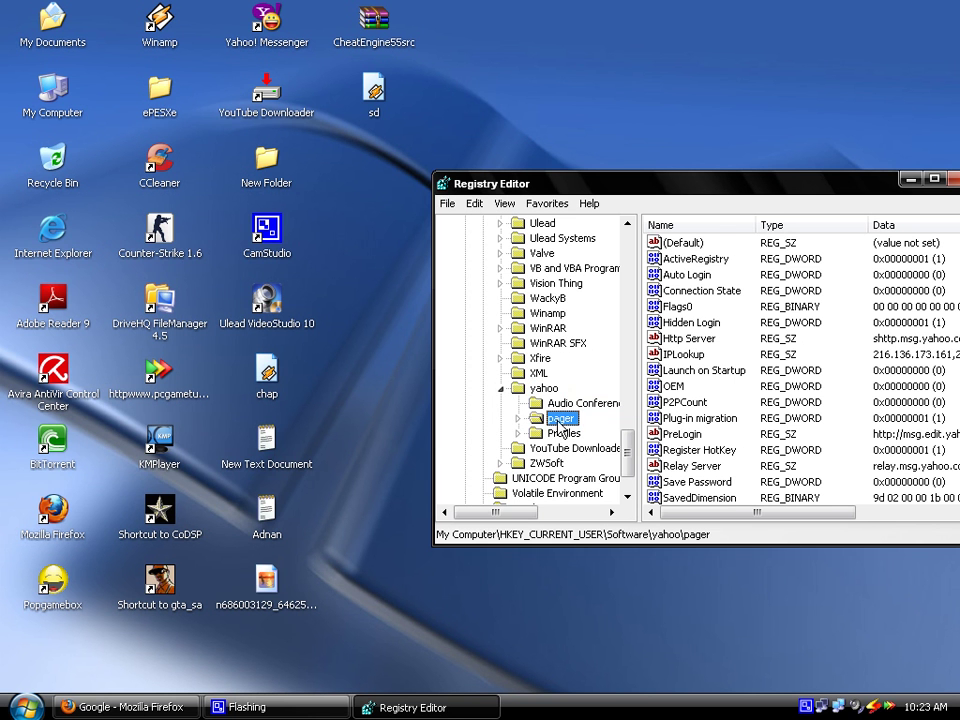
pyautogui.doubleClick(556, 418)
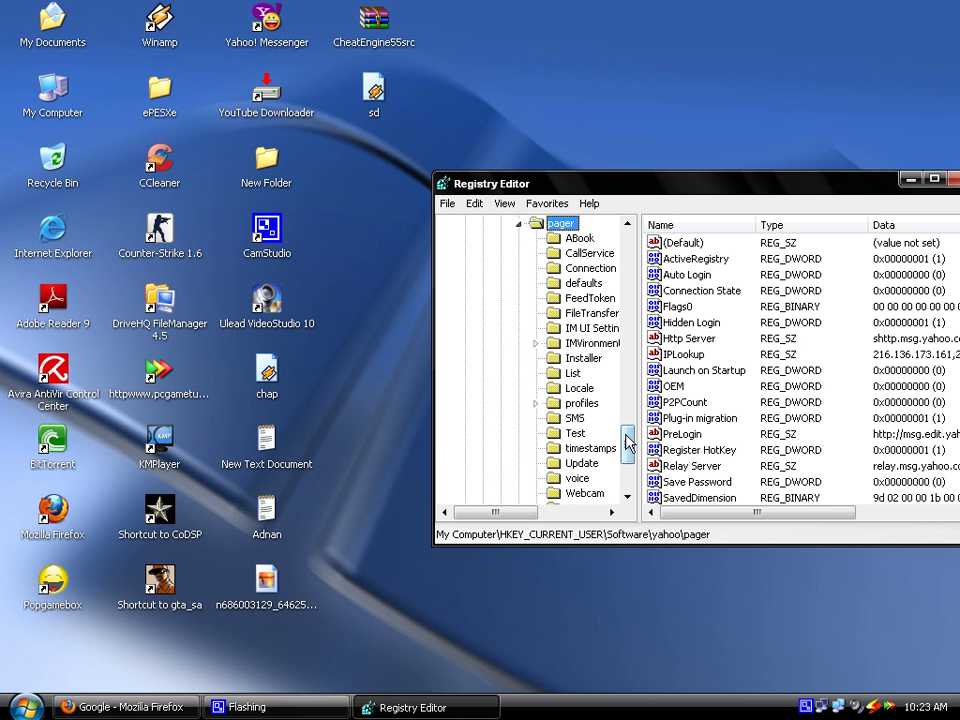
pyautogui.scroll(-1, 562, 426)
pyautogui.click(560, 420)
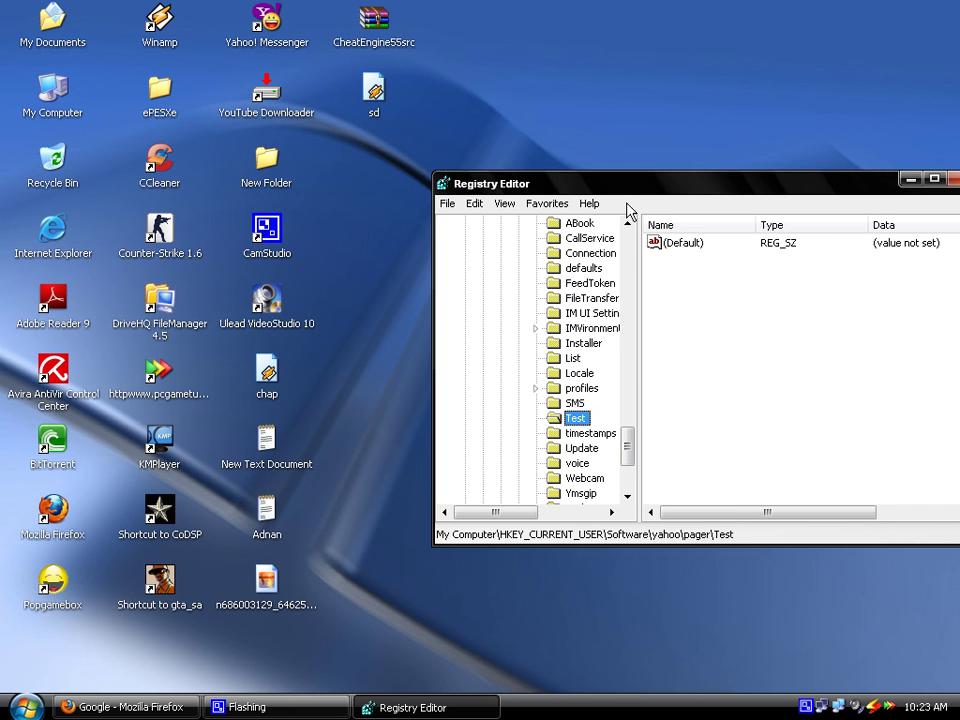
pyautogui.moveTo(647, 188); pyautogui.dragTo(550, 183)
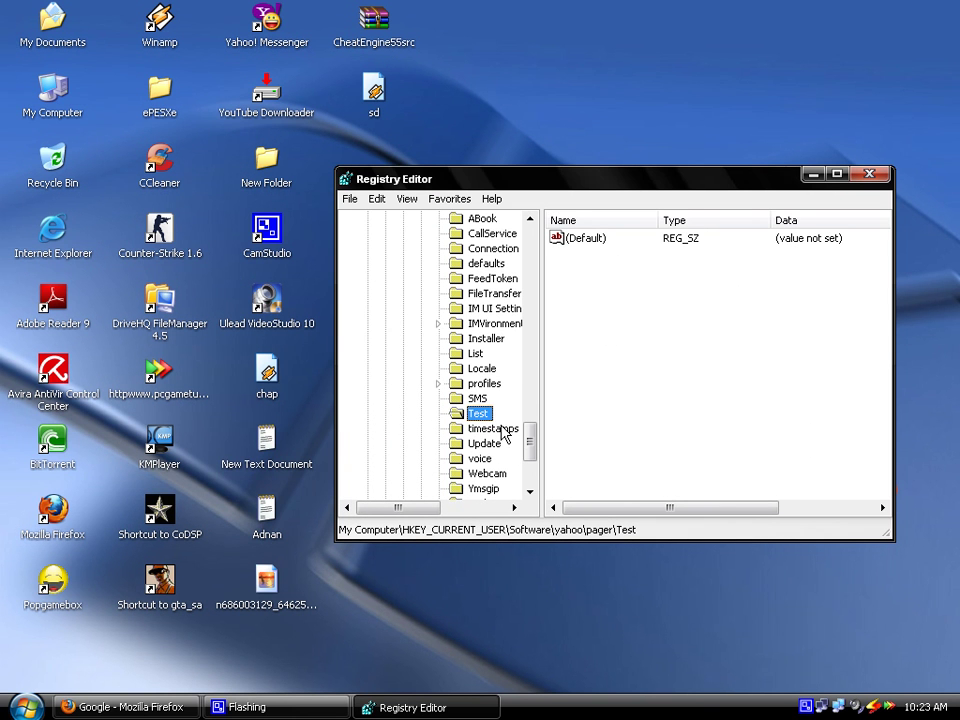
pyautogui.scroll(-2, 500, 380)
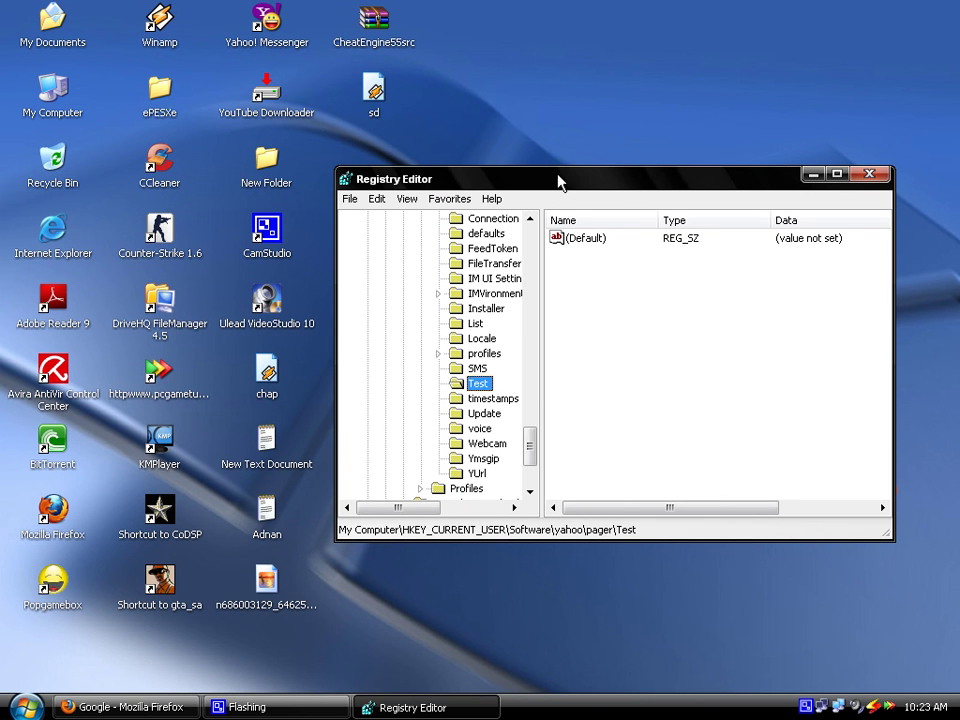
# Create a new DWORD value in the Test key and name it plural
pyautogui.click(631, 327)
pyautogui.rightClick(631, 327)
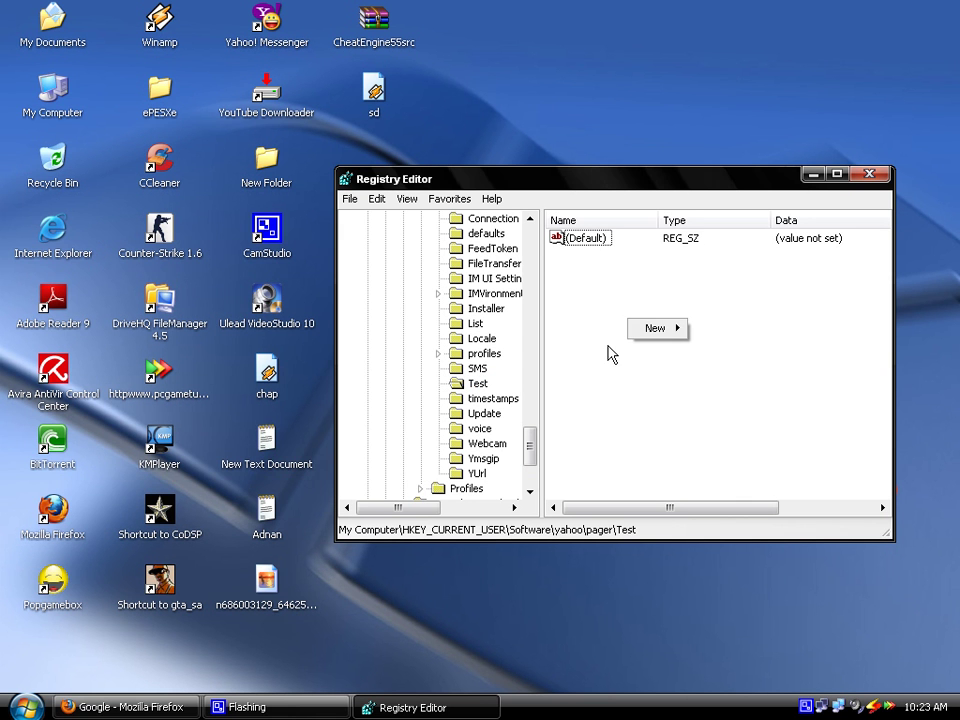
pyautogui.moveTo(668, 332)
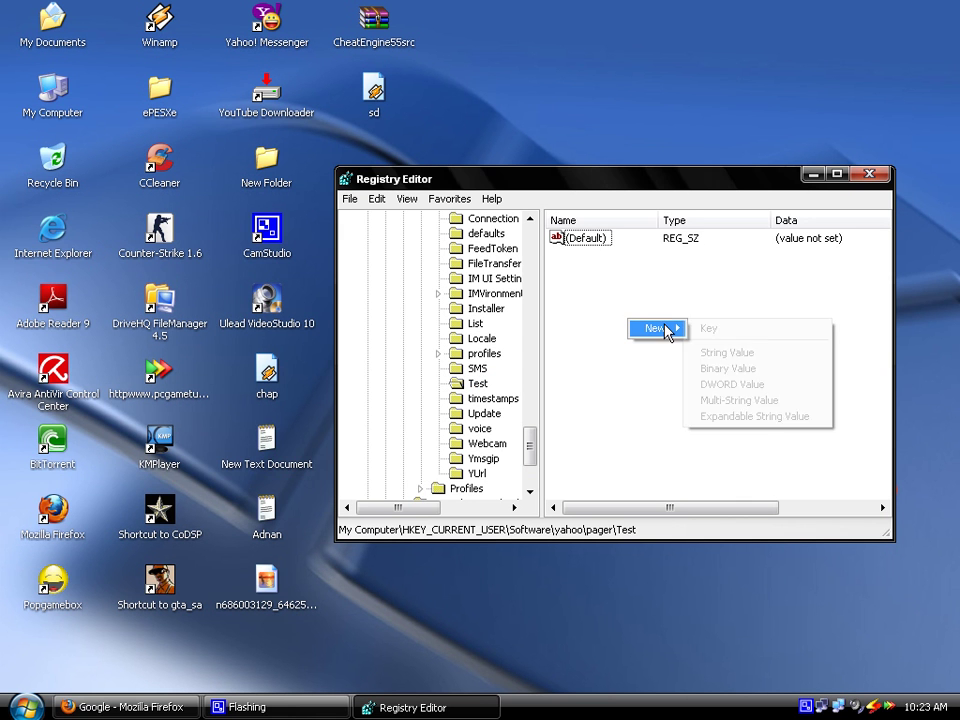
pyautogui.click(719, 390)
pyautogui.moveTo(598, 188); pyautogui.dragTo(652, 253)
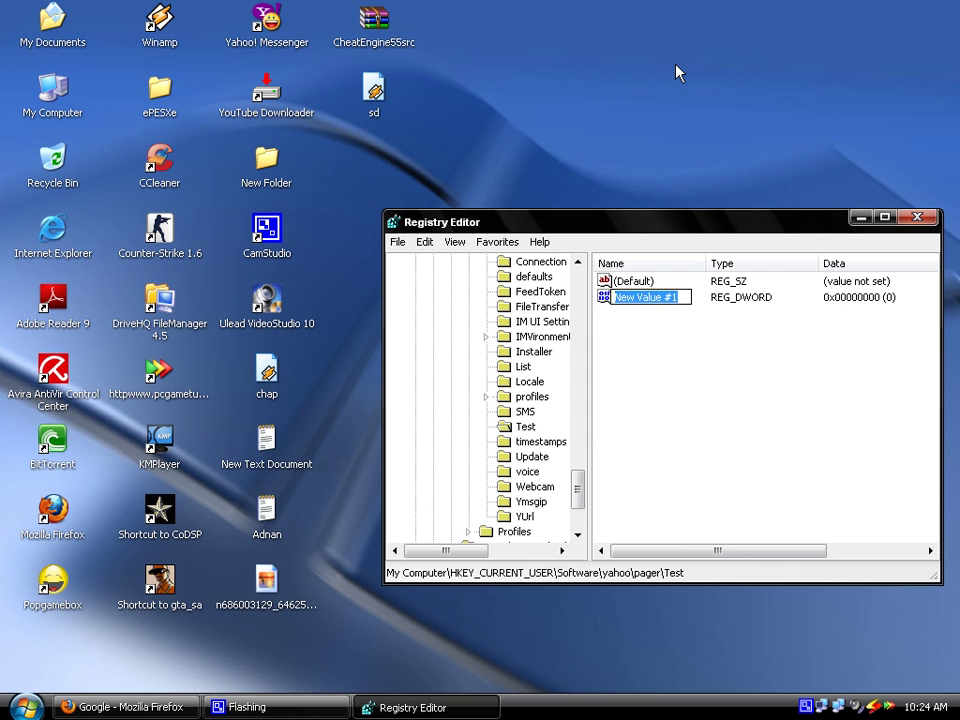
pyautogui.write('plural')
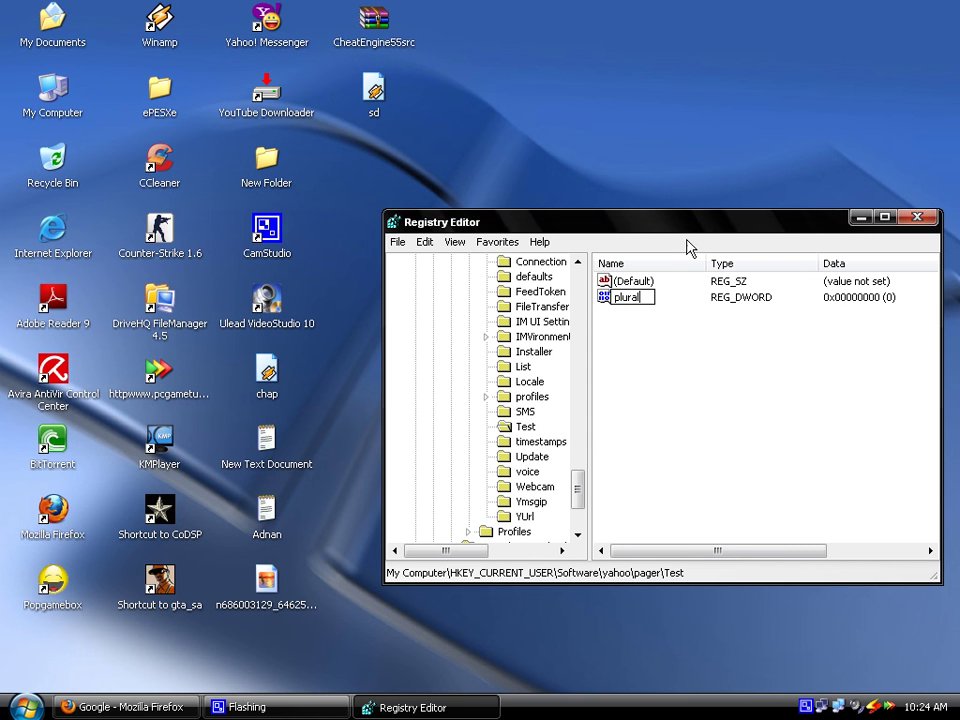
pyautogui.press('Return')
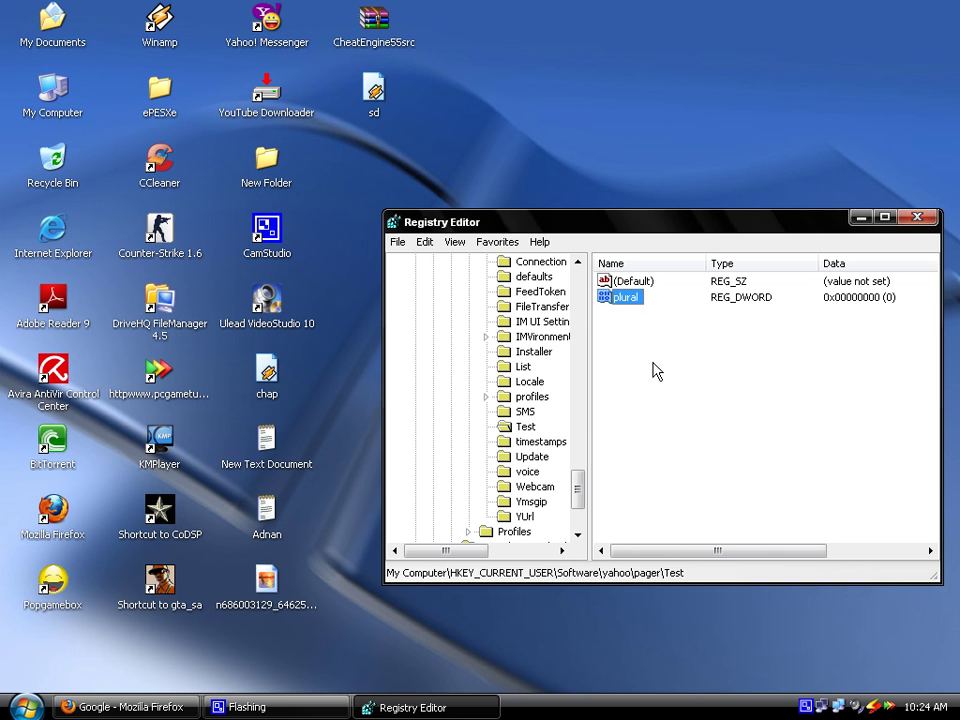
# Set the plural DWORD's value data to 1, then close Registry Editor
pyautogui.doubleClick(620, 302)
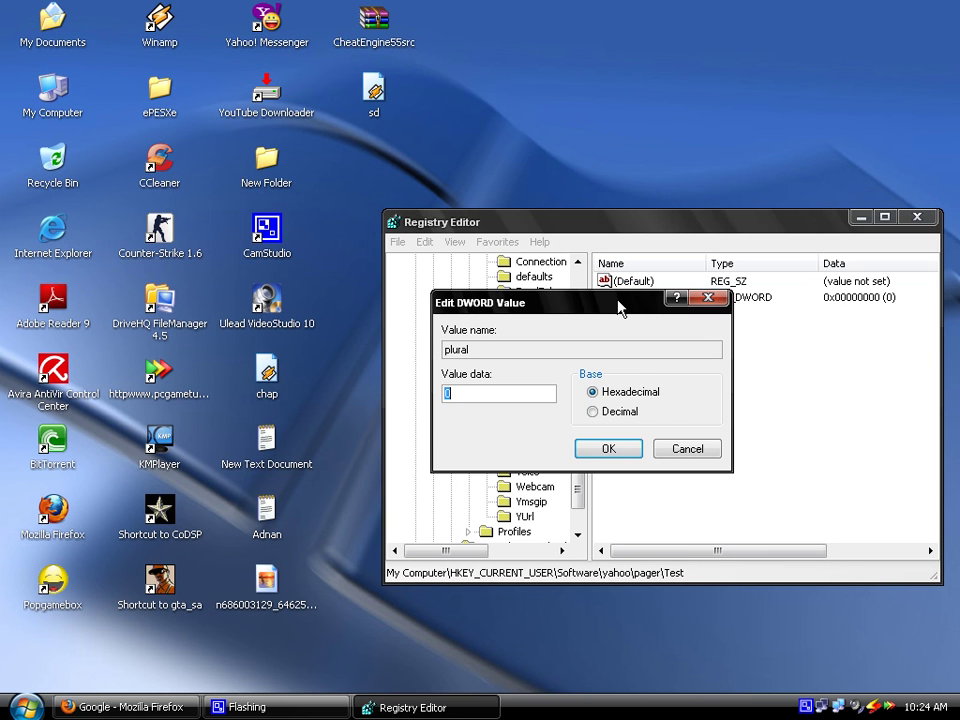
pyautogui.press('BackSpace')
pyautogui.write('0')
pyautogui.doubleClick(447, 394)
pyautogui.write('1')
pyautogui.click(618, 452)
pyautogui.click(918, 218)
# Refresh the desktop, launch Yahoo! Messenger and sign in with the first account's ID and password
pyautogui.rightClick(615, 296)
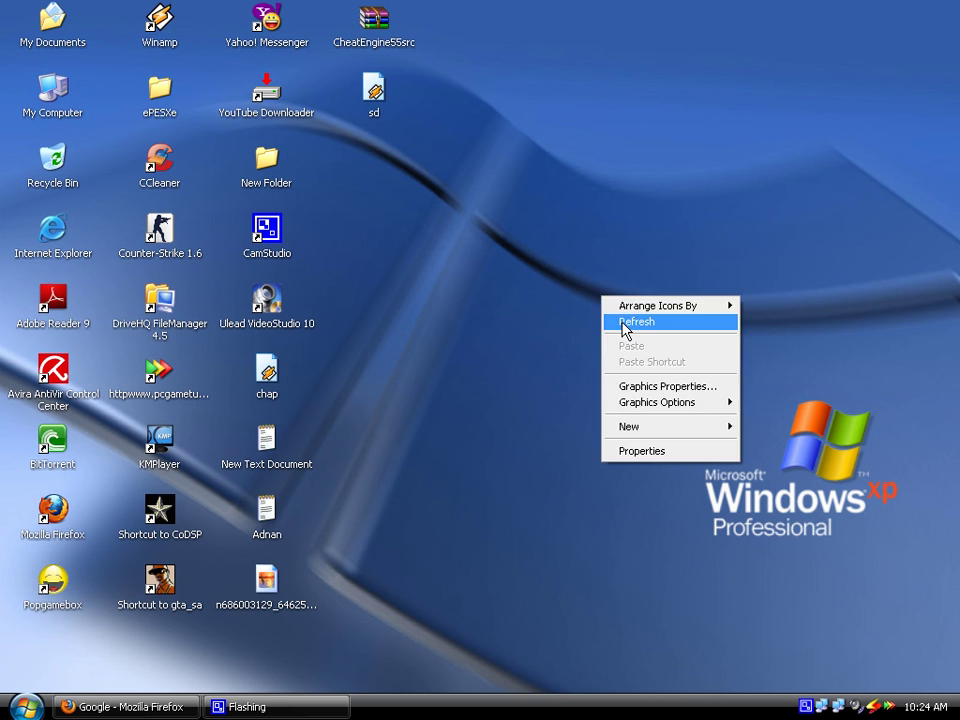
pyautogui.click(622, 323)
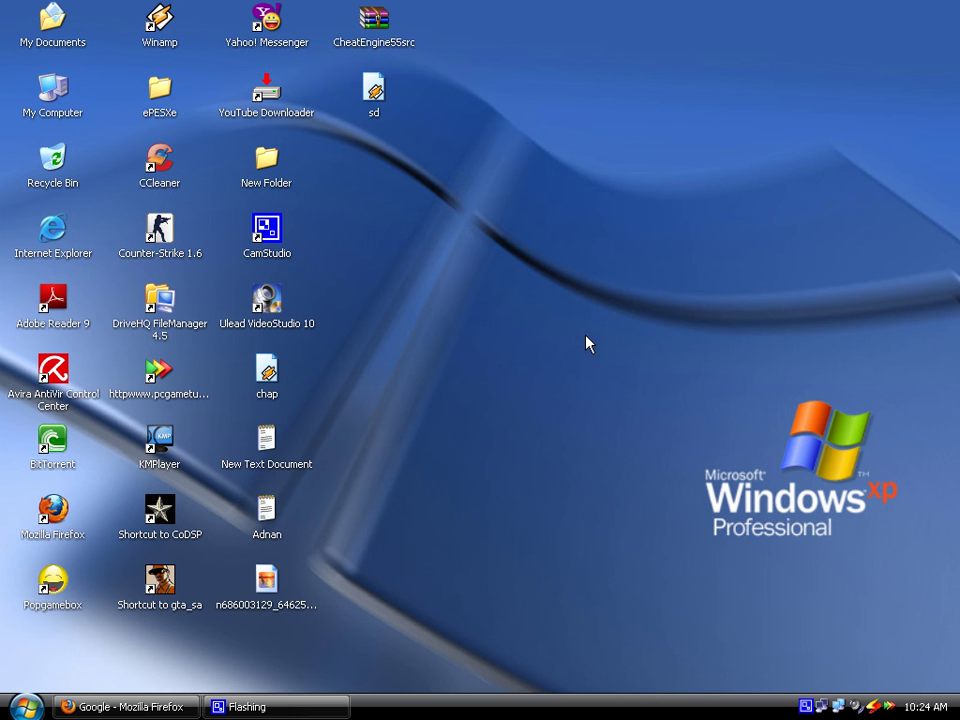
pyautogui.click(272, 28)
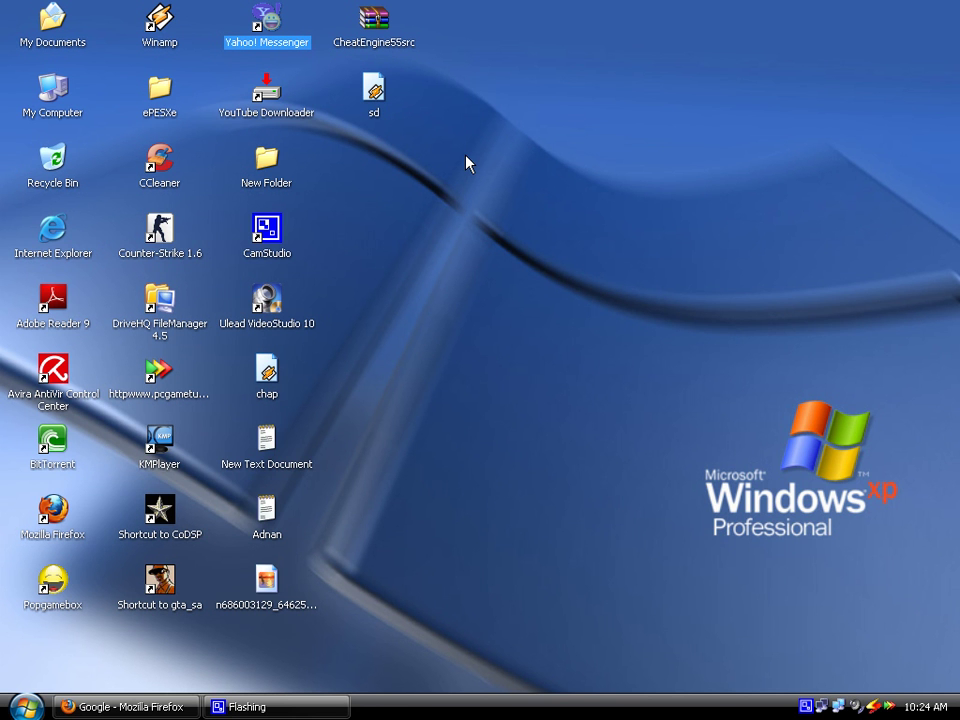
pyautogui.moveTo(713, 40)
pyautogui.mouseDown()
pyautogui.moveTo(691, 55)
pyautogui.moveTo(713, 38)
pyautogui.mouseUp()
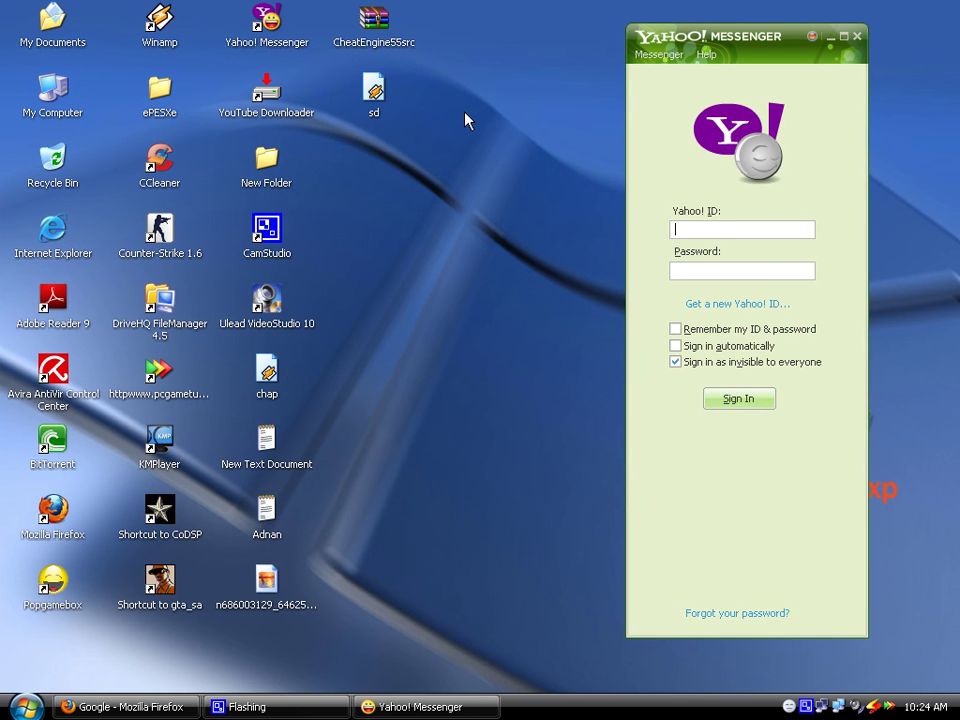
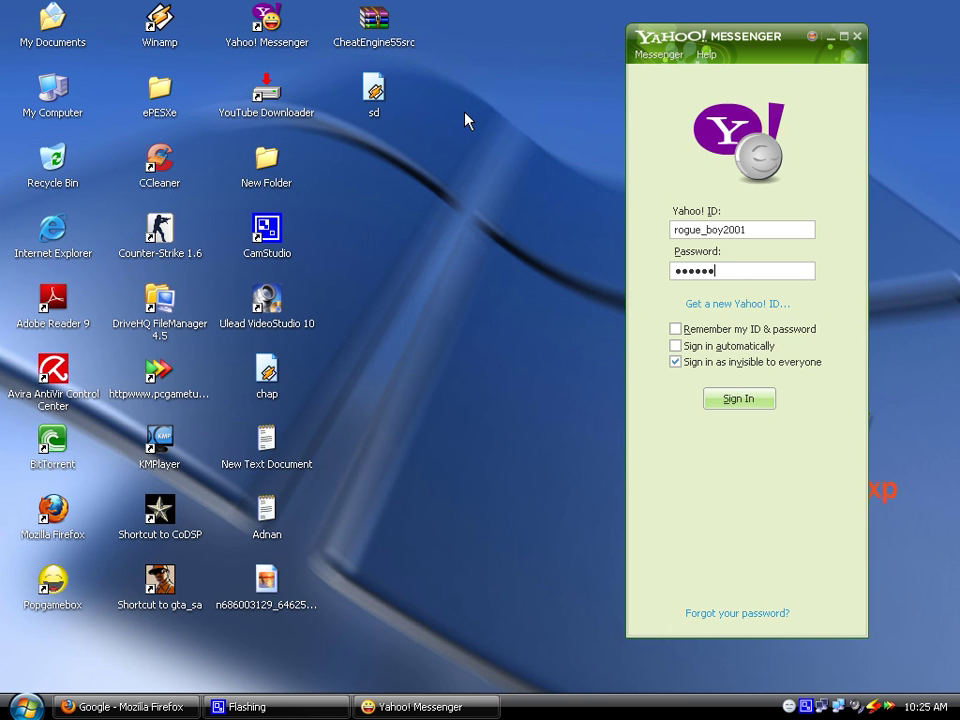
pyautogui.click(732, 400)
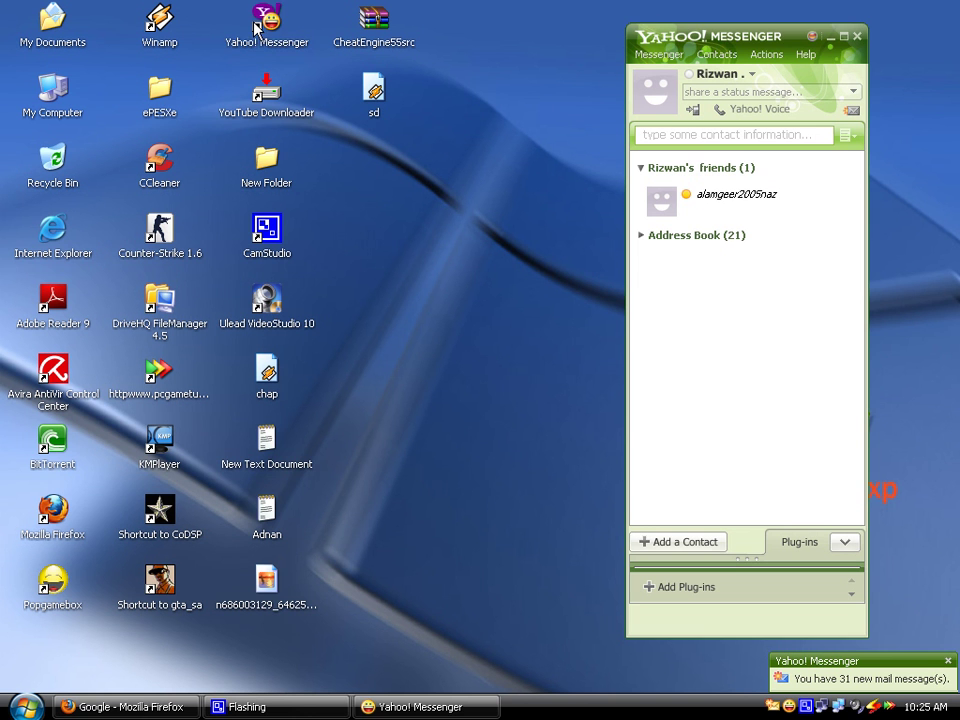
# Start a second Yahoo! Messenger window and sign in with another account's ID and password
pyautogui.moveTo(190, 17); pyautogui.dragTo(203, 32)
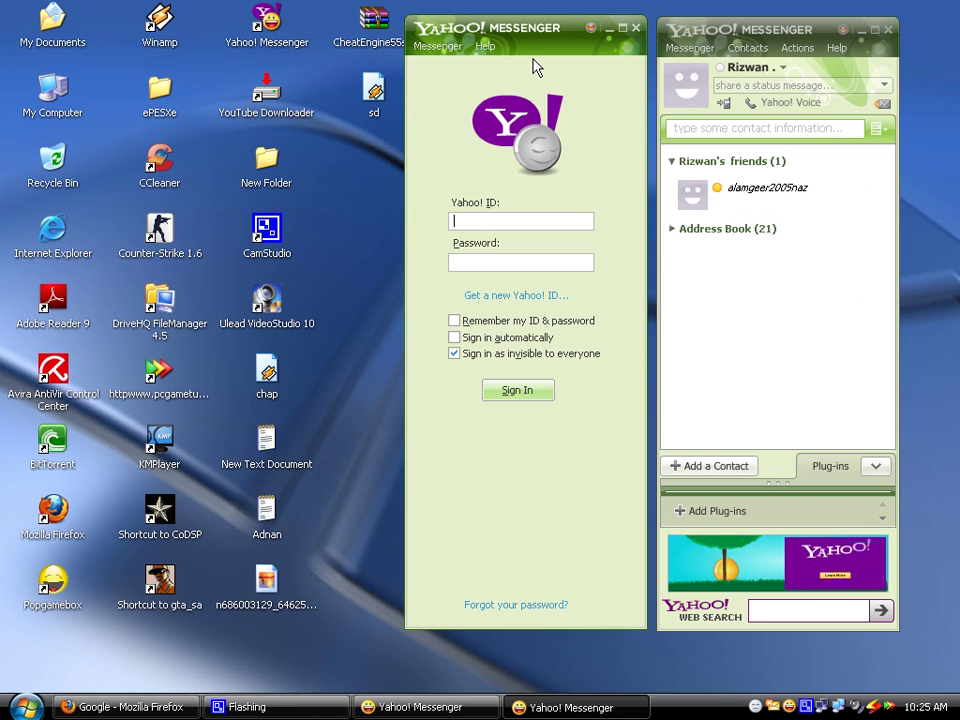
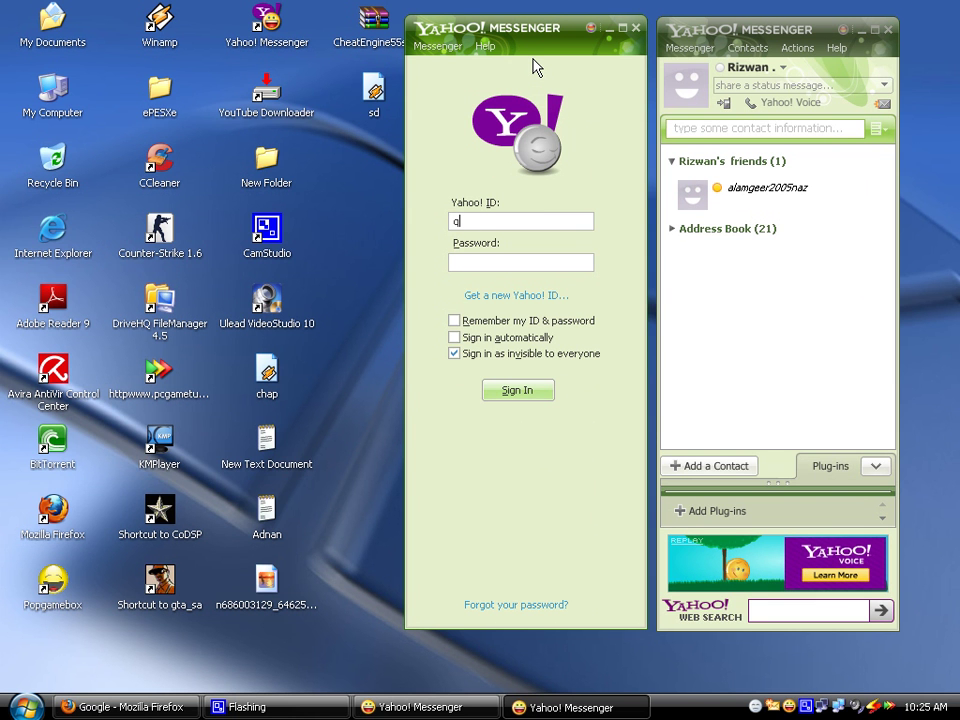
pyautogui.write('***')
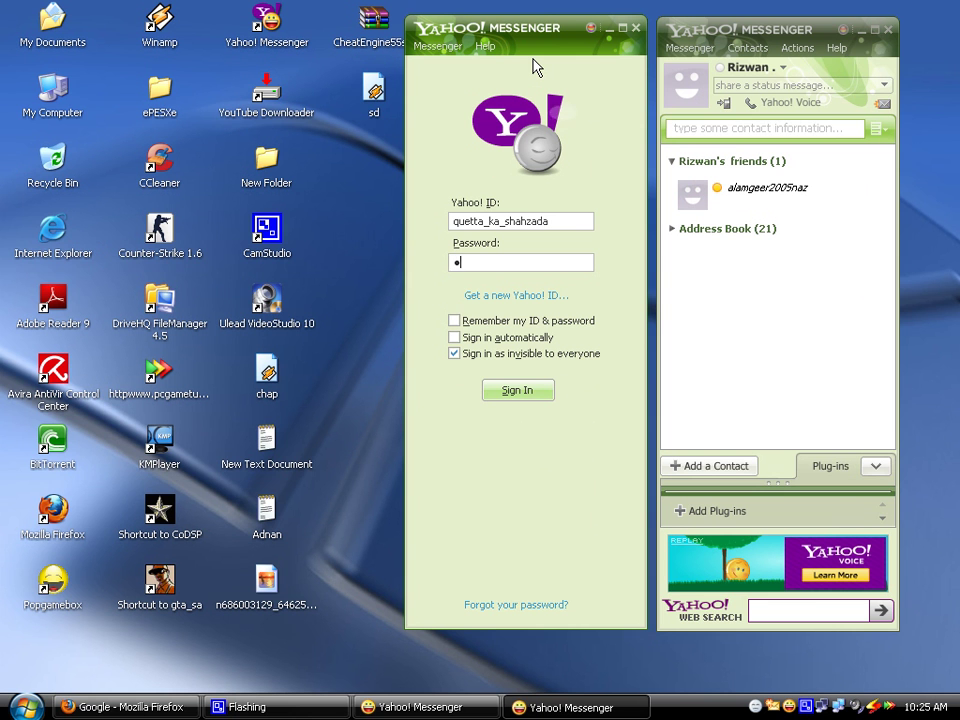
pyautogui.press('BackSpace')
pyautogui.press('BackSpace')
pyautogui.press('BackSpace')
pyautogui.press('BackSpace')
pyautogui.press('BackSpace')
pyautogui.write('*******')
pyautogui.click(515, 389)
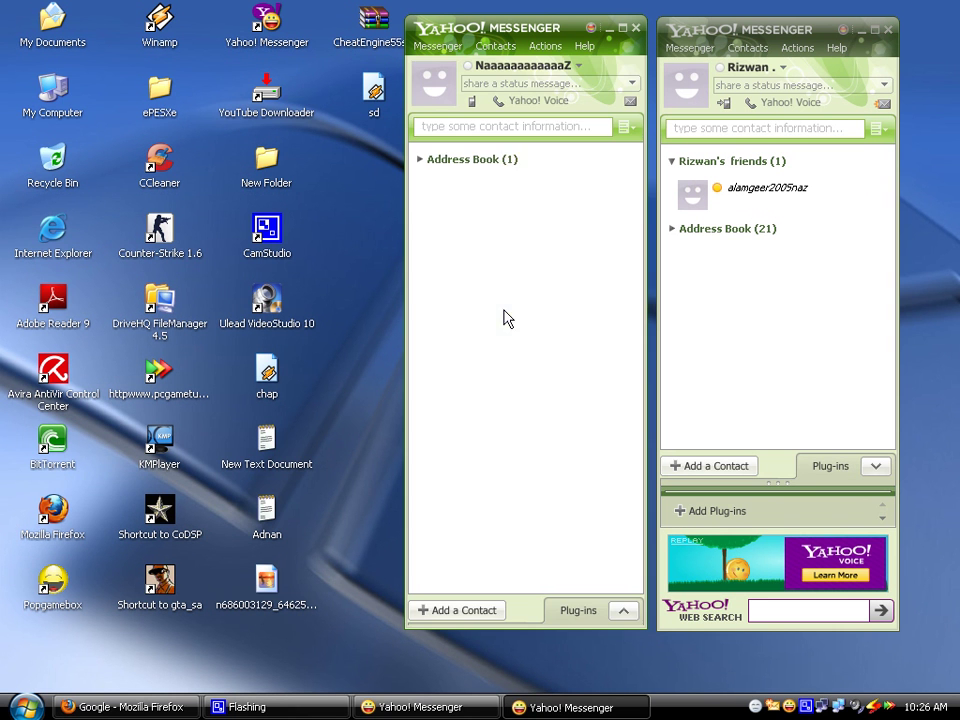
pyautogui.moveTo(515, 37)
pyautogui.mouseDown()
pyautogui.moveTo(560, 53)
pyautogui.moveTo(521, 33)
pyautogui.mouseUp()
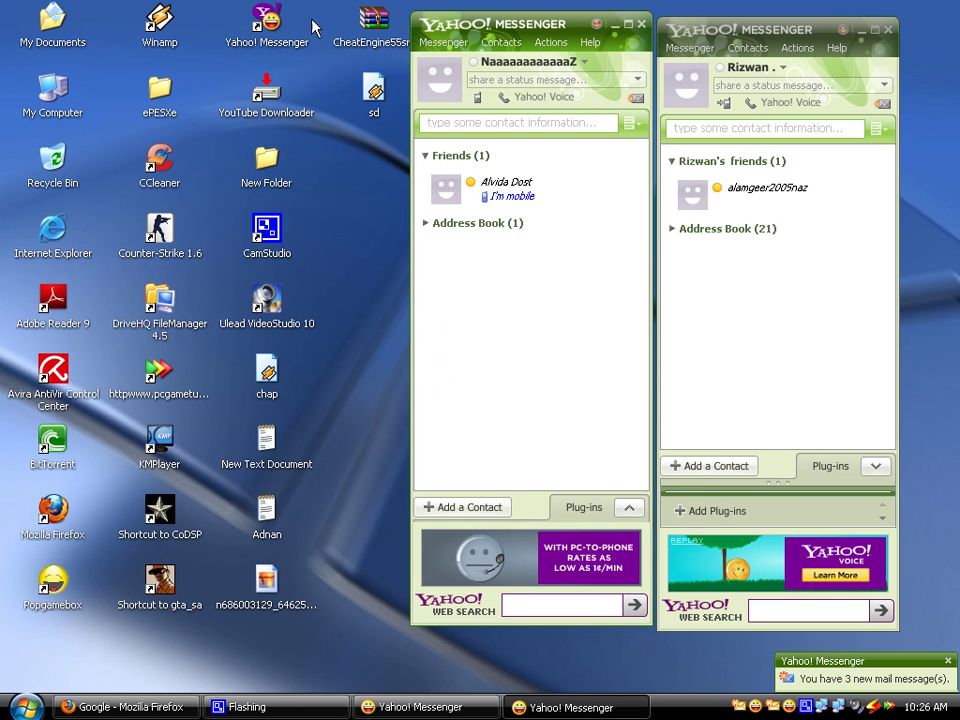
pyautogui.click(275, 23)
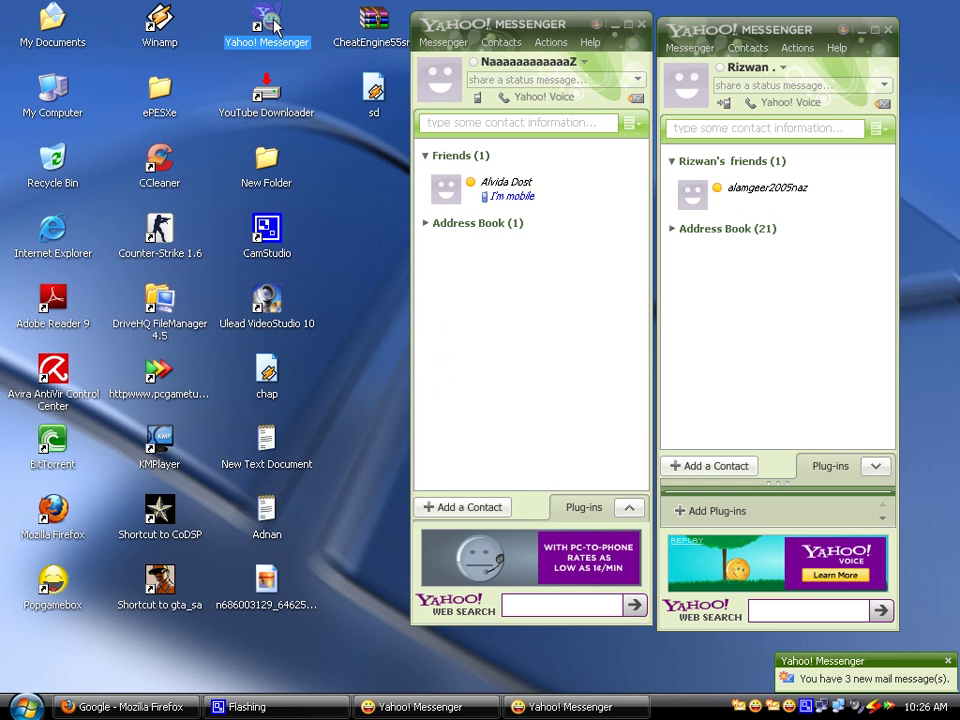
pyautogui.click(375, 197)
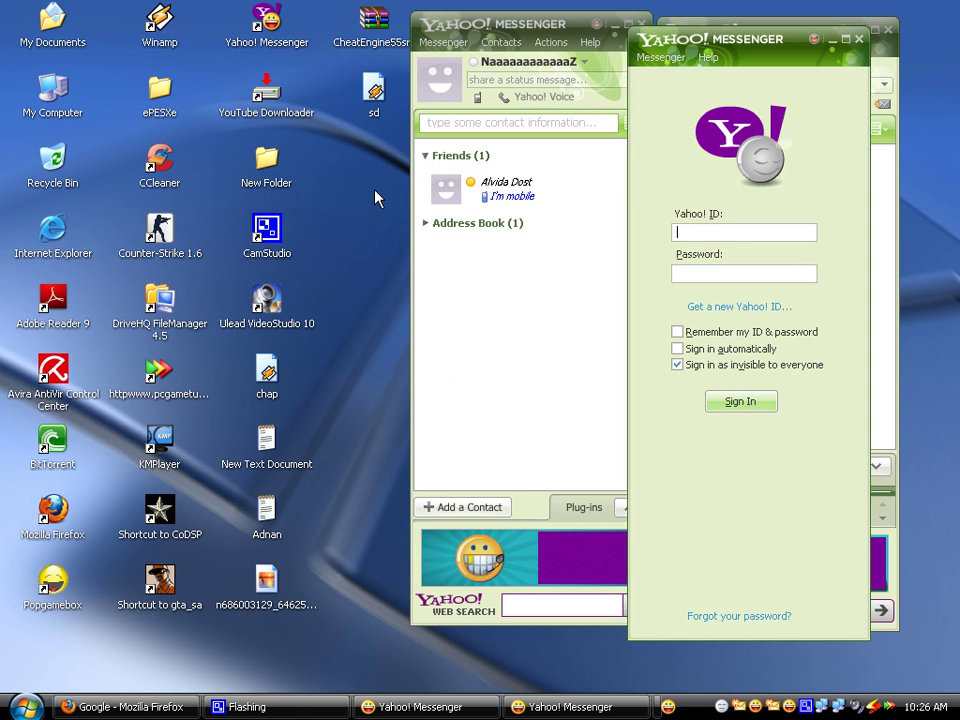
pyautogui.moveTo(721, 30); pyautogui.dragTo(230, 27)
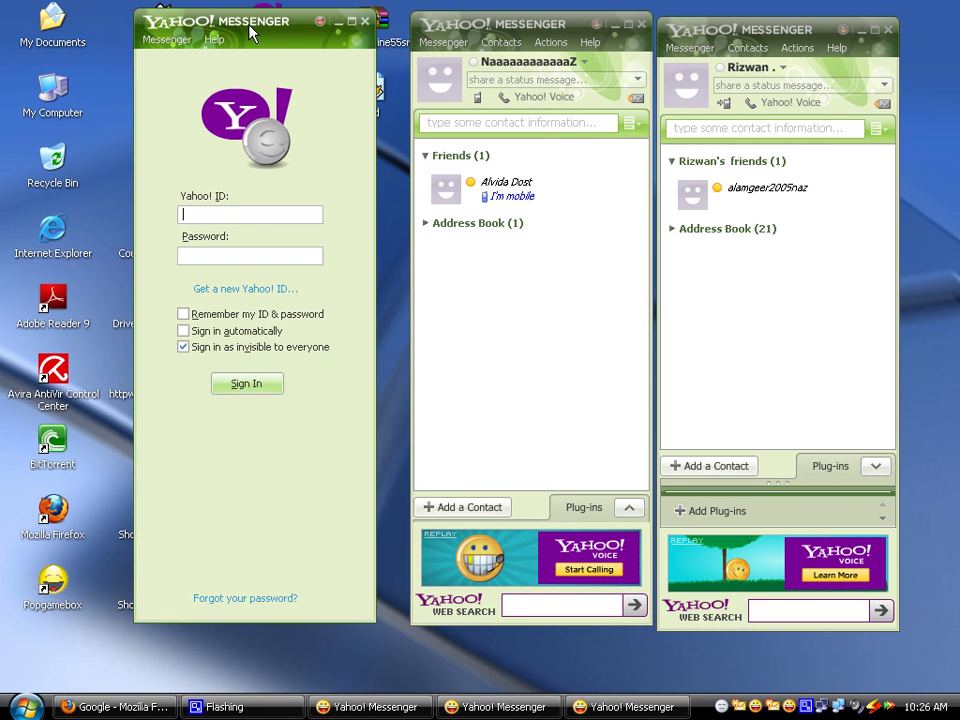
pyautogui.click(363, 21)
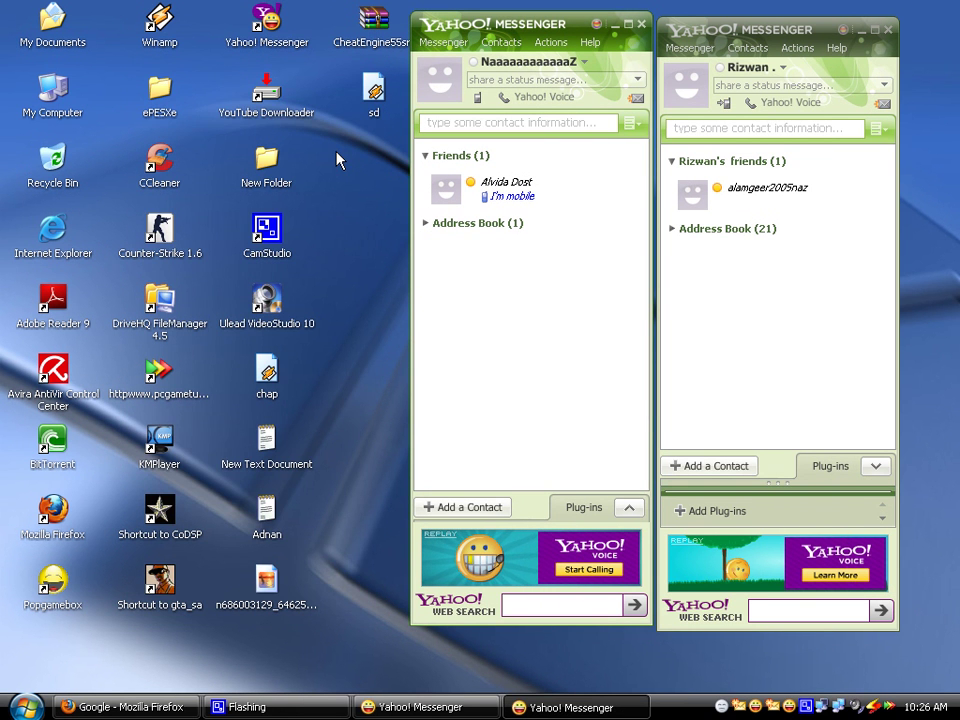